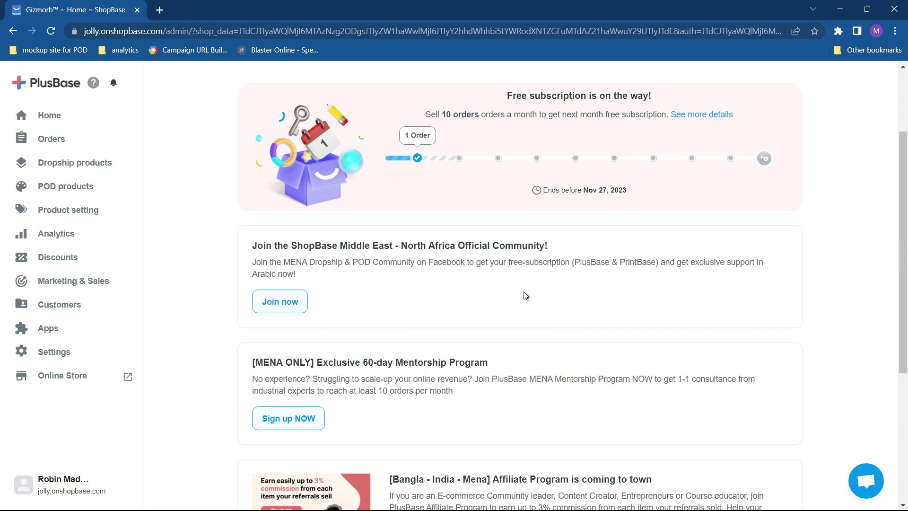
Open a new browser tab next to the store's admin home page.
left_click(165, 10)
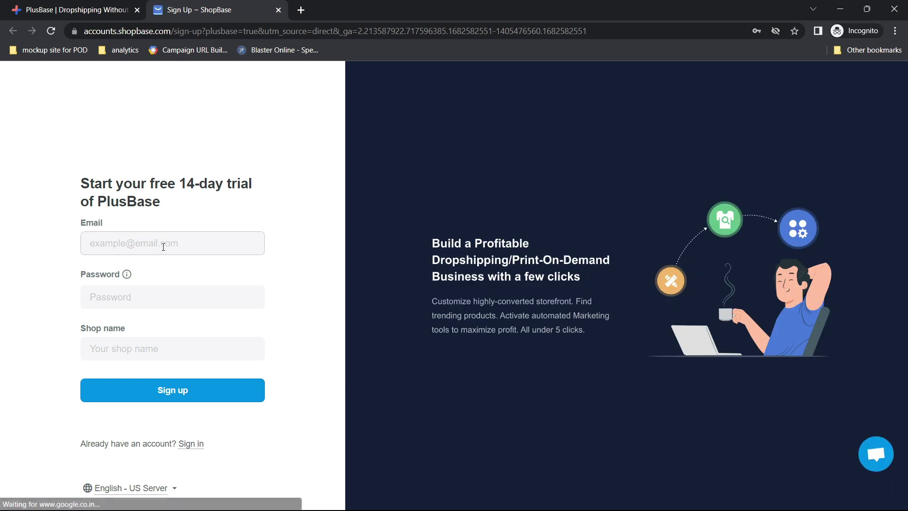
Enter the sign-up email address and account password on the trial form, then move to Shop name.
left_click(163, 248)
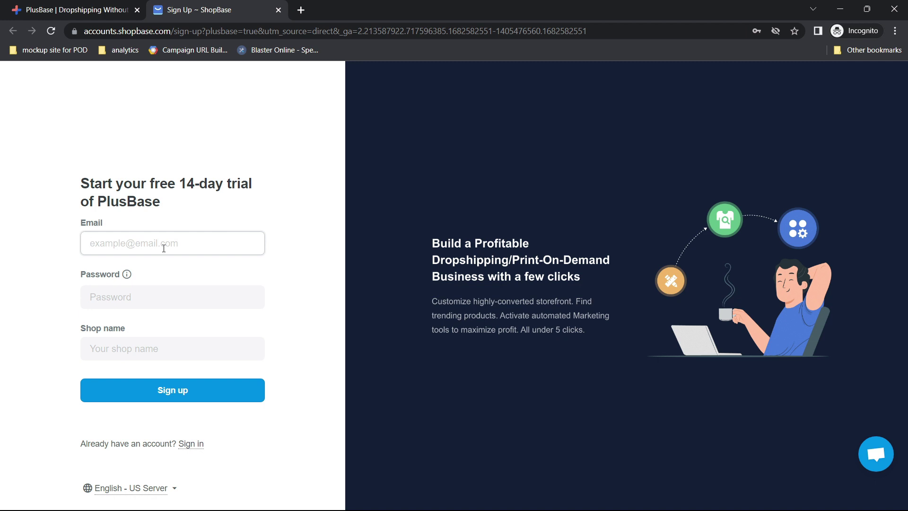
key("Tab")
type("********")
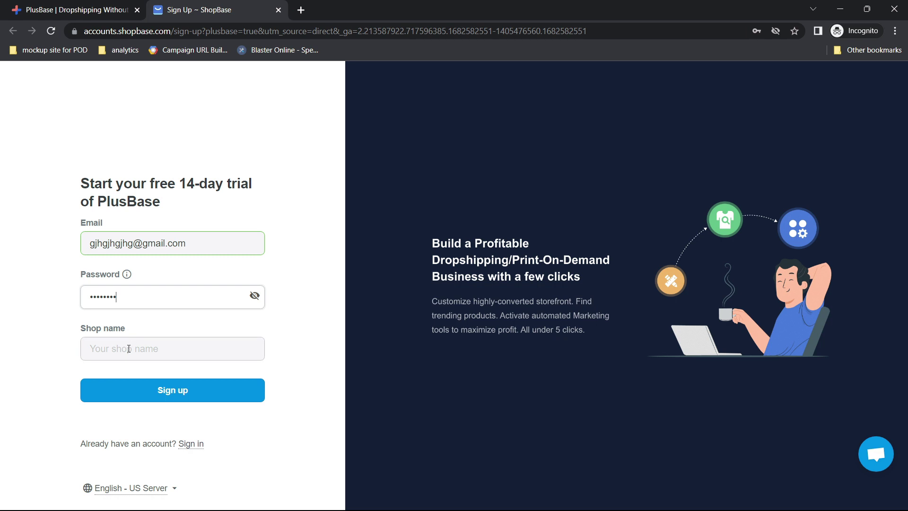
left_click(128, 348)
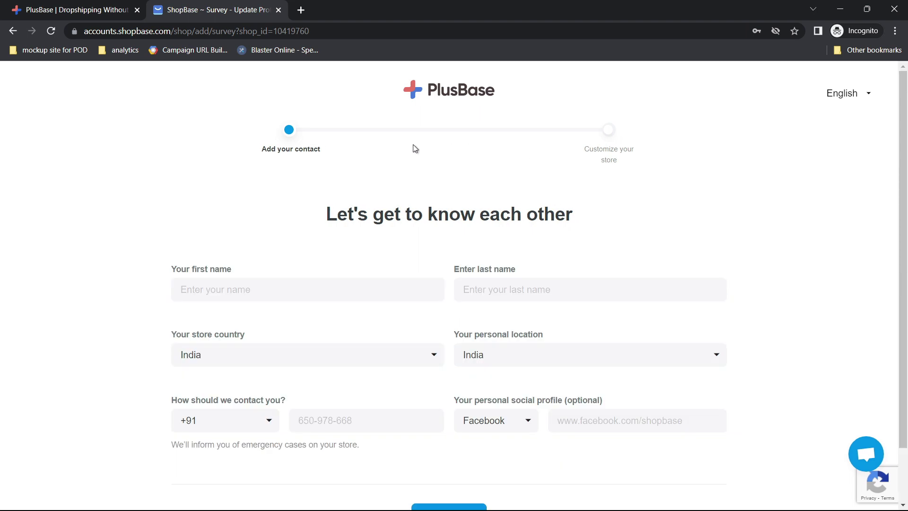
Enter the contact's first and last name in the survey.
left_click(297, 290)
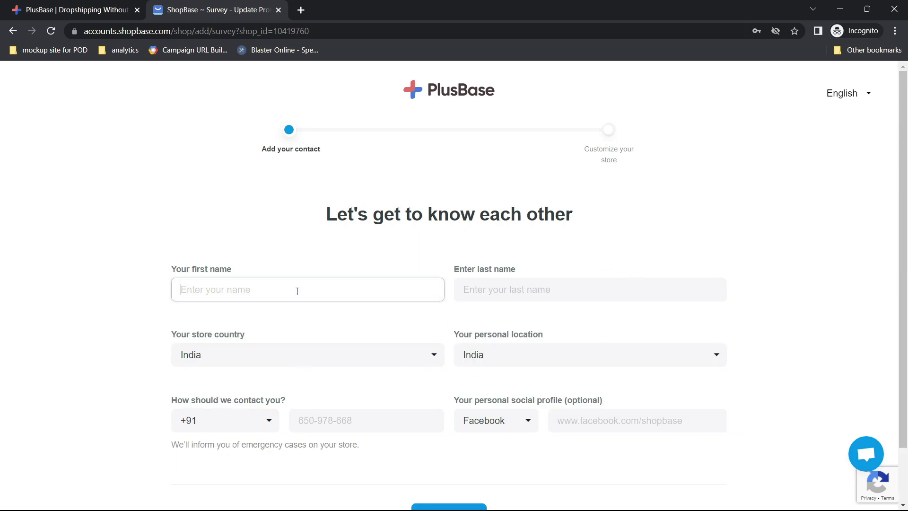
type("robiiiii")
left_click(516, 286)
type("cggfgtt")
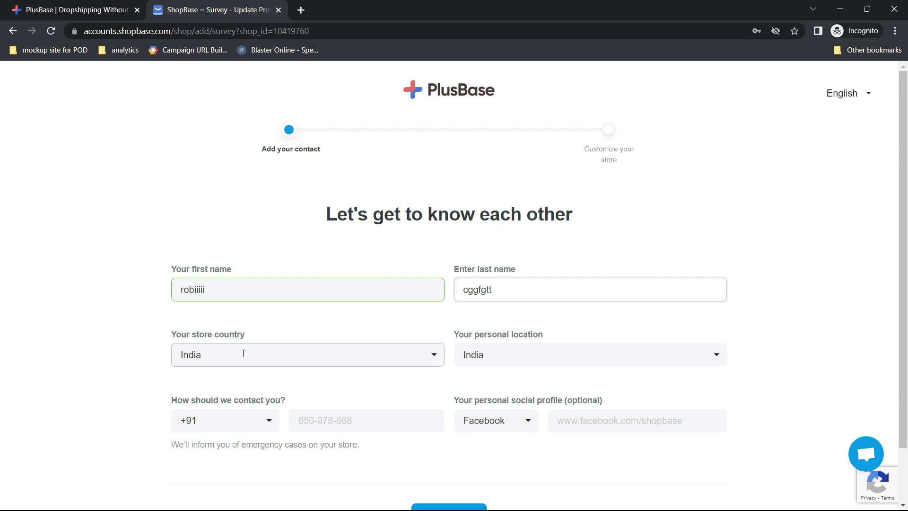
Set the store country to United States.
left_click(243, 353)
scroll(263, 308, "down", 10)
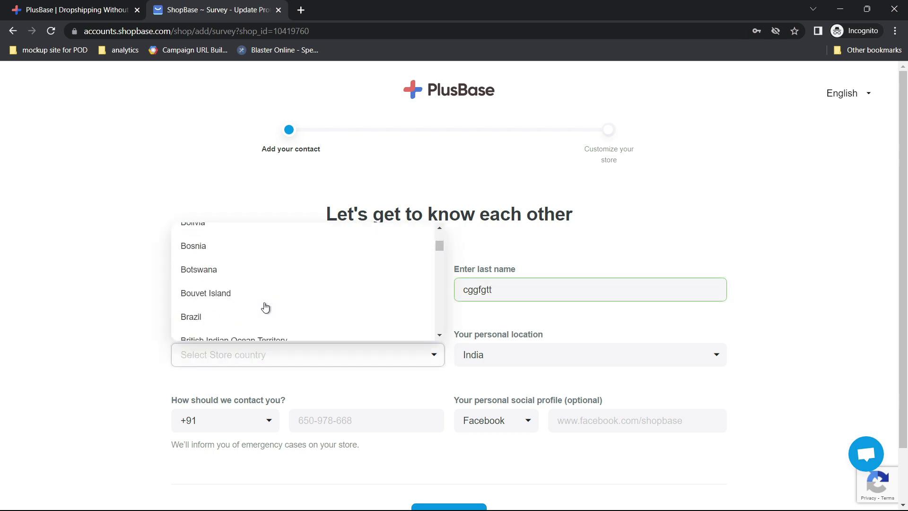
scroll(265, 308, "down", 20)
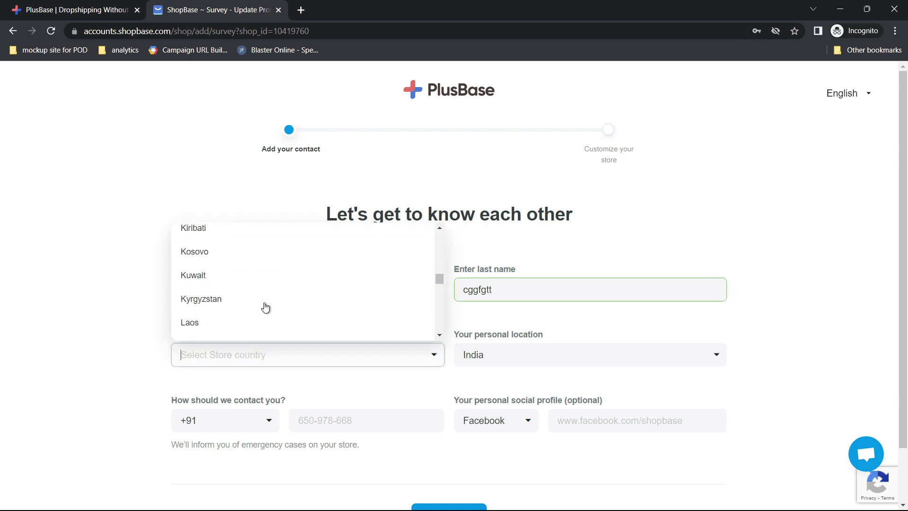
scroll(265, 308, "down", 20)
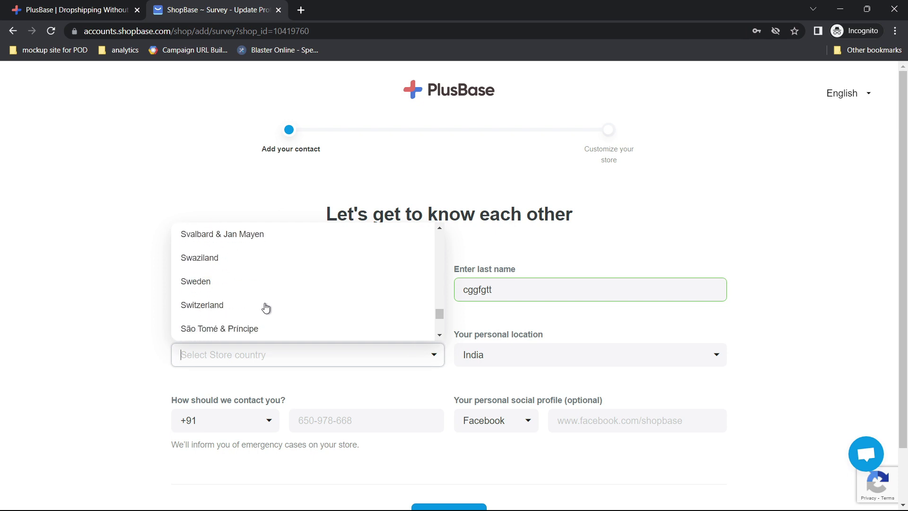
scroll(265, 308, "down", 20)
scroll(265, 308, "up", 5)
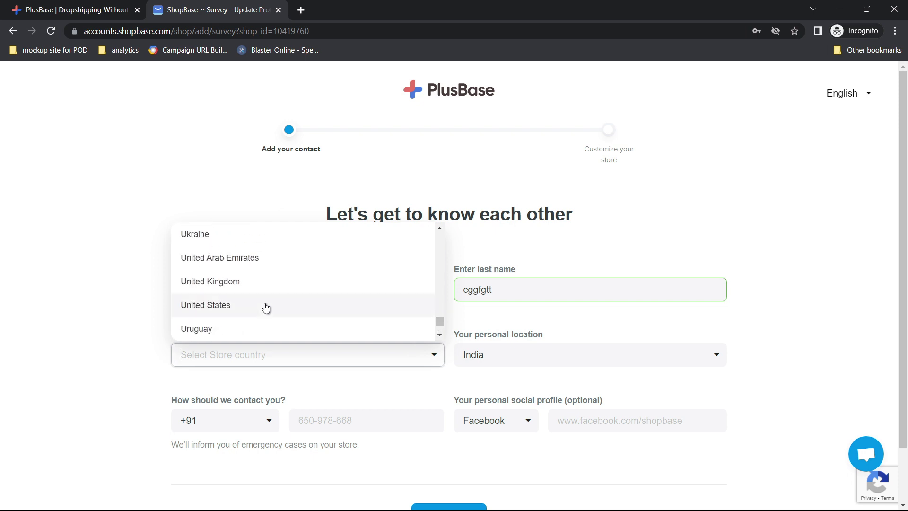
type("uni")
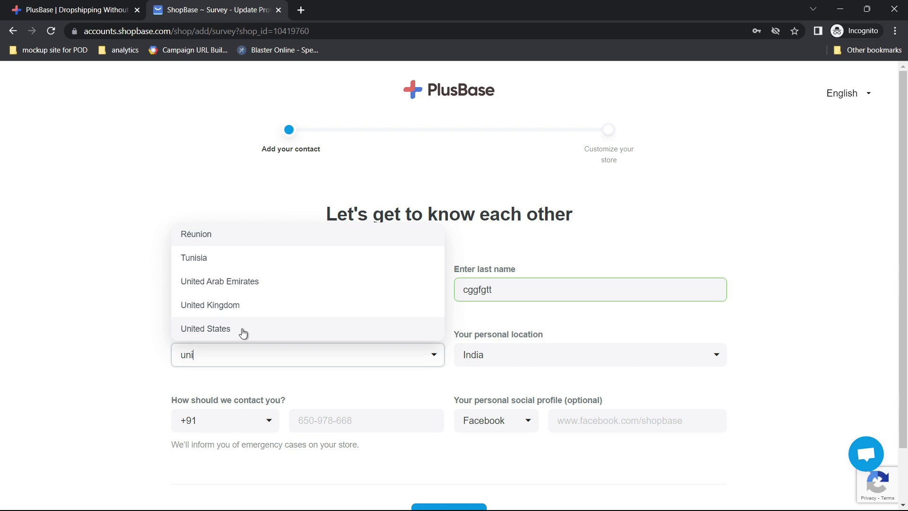
left_click(242, 329)
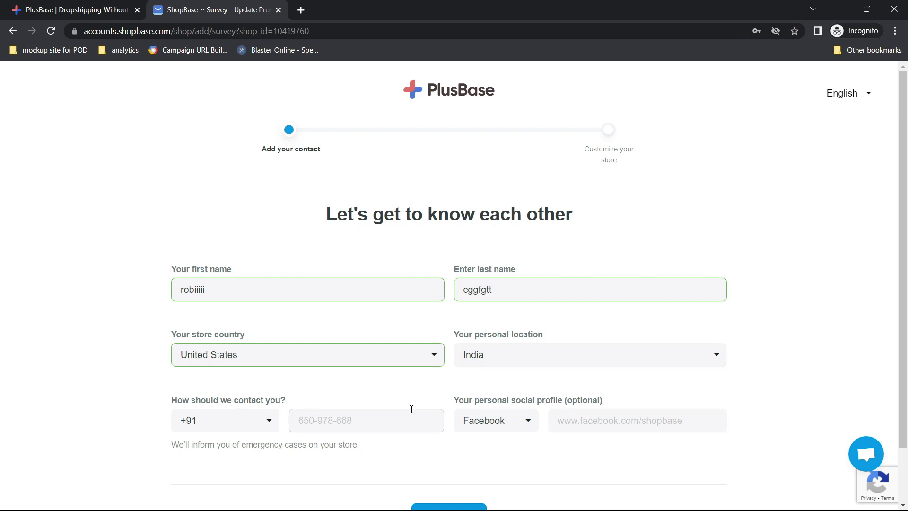
Enter the contact phone number and submit the survey.
scroll(411, 410, "down", 2)
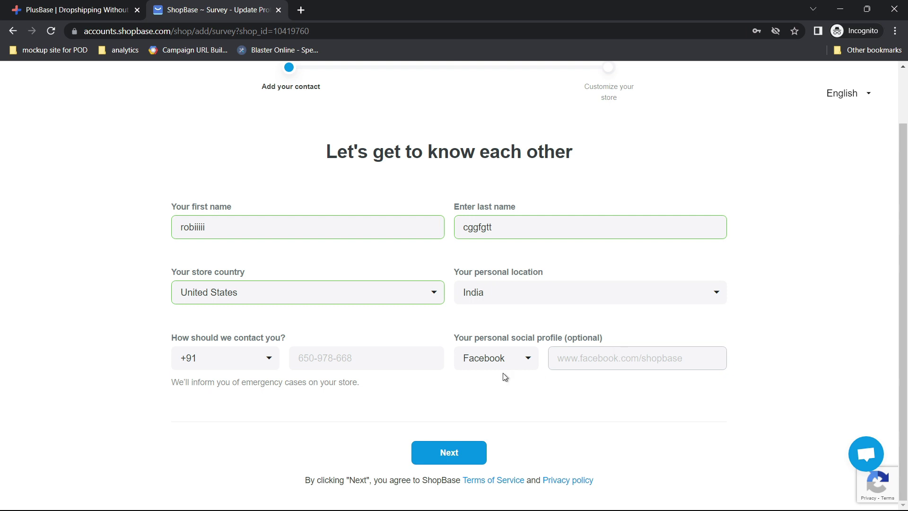
left_click(323, 362)
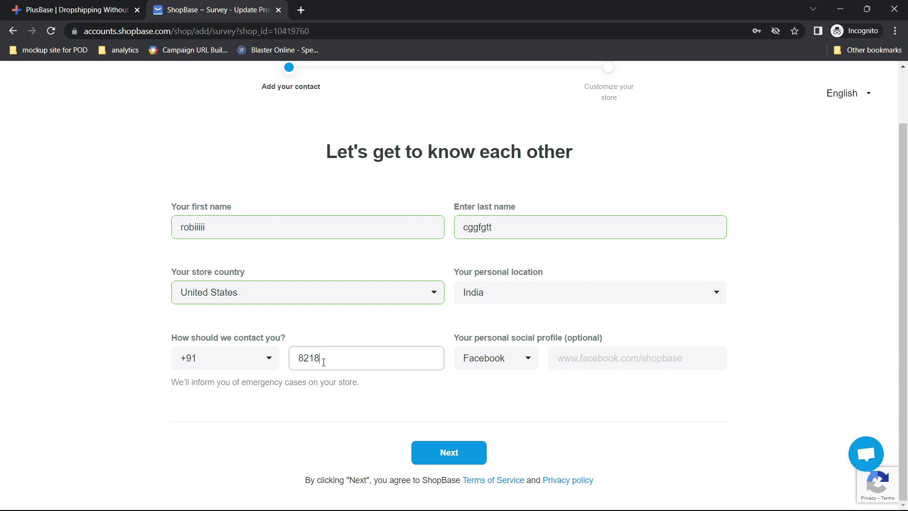
left_click(446, 454)
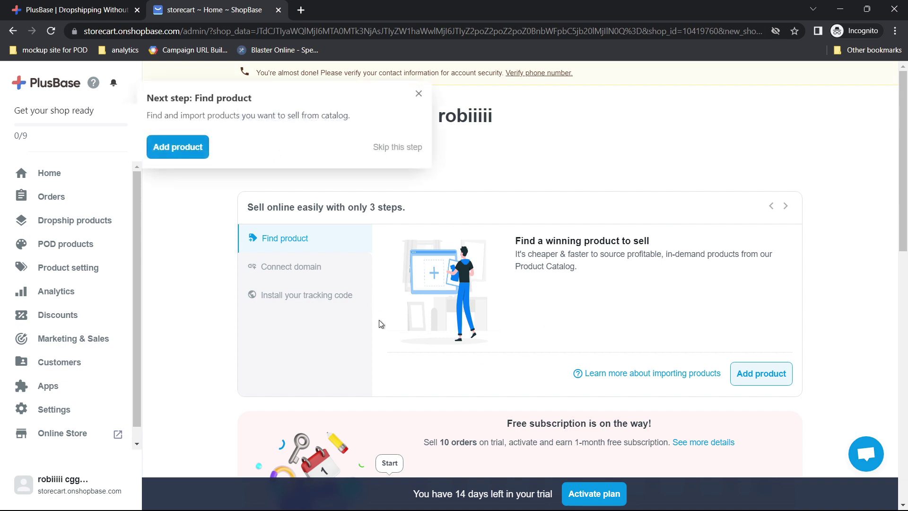
Close the 'Next step: Find product' tip and select the storecart subdomain in the web address.
left_click(419, 95)
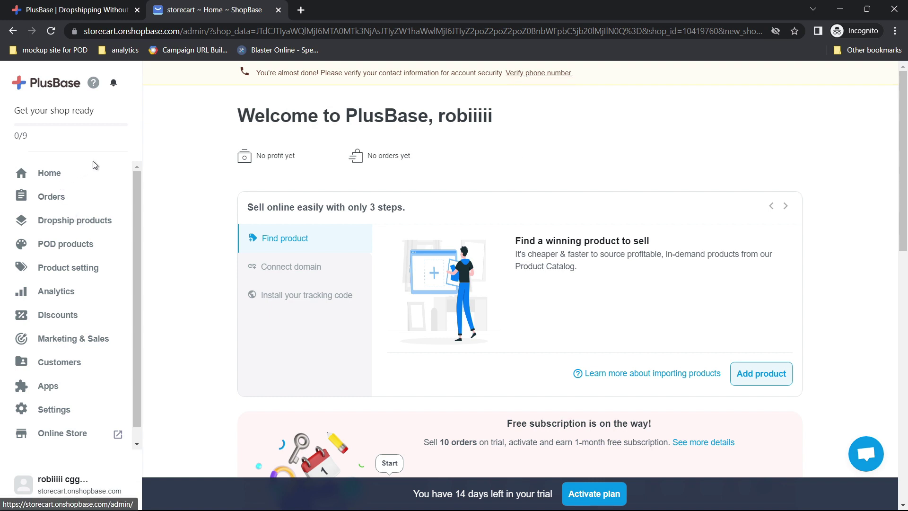
left_click(117, 32)
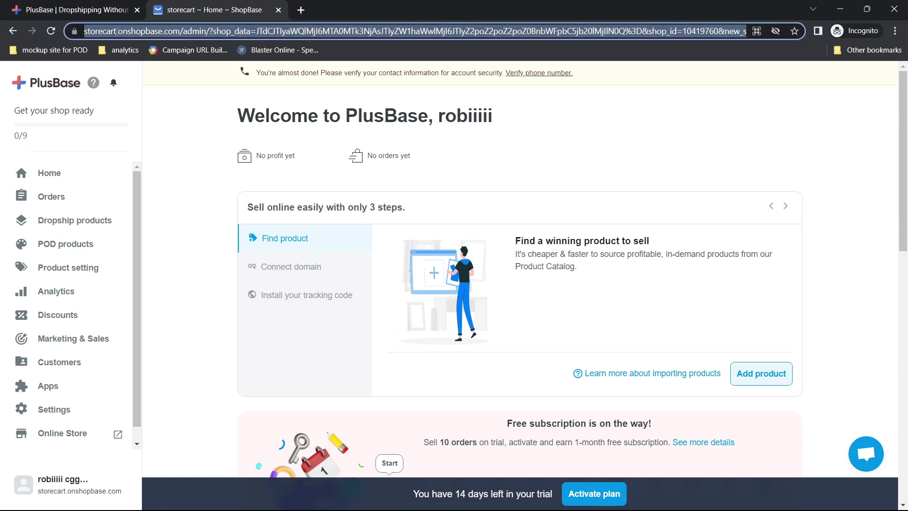
left_click(116, 31)
double_click(112, 31)
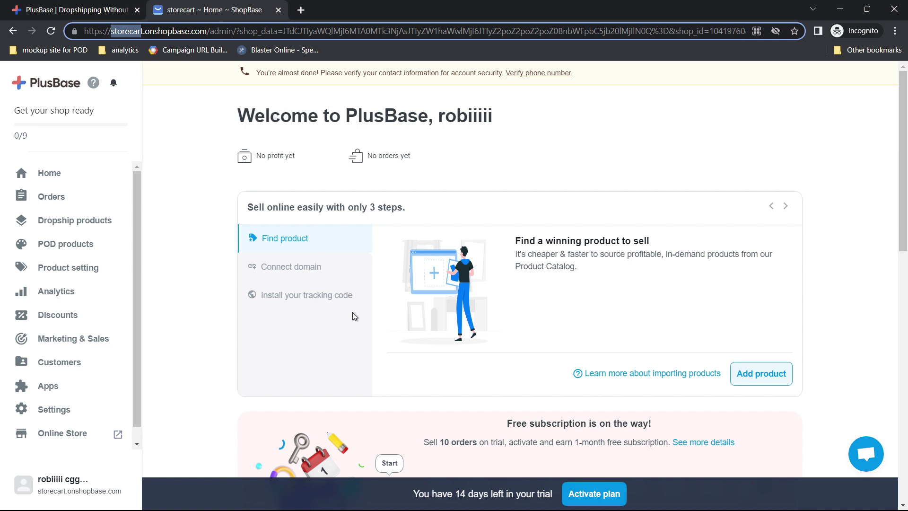
scroll(353, 312, "down", 2)
scroll(353, 312, "up", 2)
From the Catalog, add Clip Toe Wedges Walking Sandals to the list and import the 1 selected product.
left_click(758, 376)
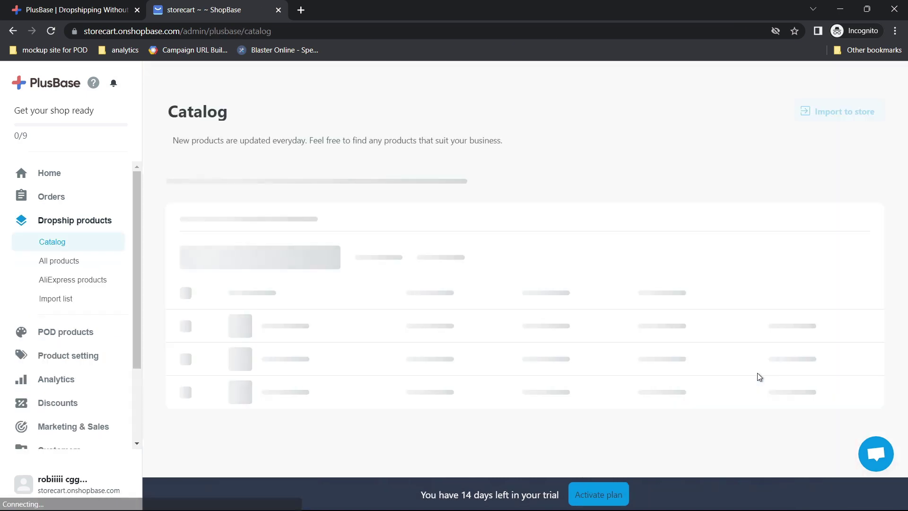
scroll(437, 289, "down", 2)
scroll(437, 289, "down", 3)
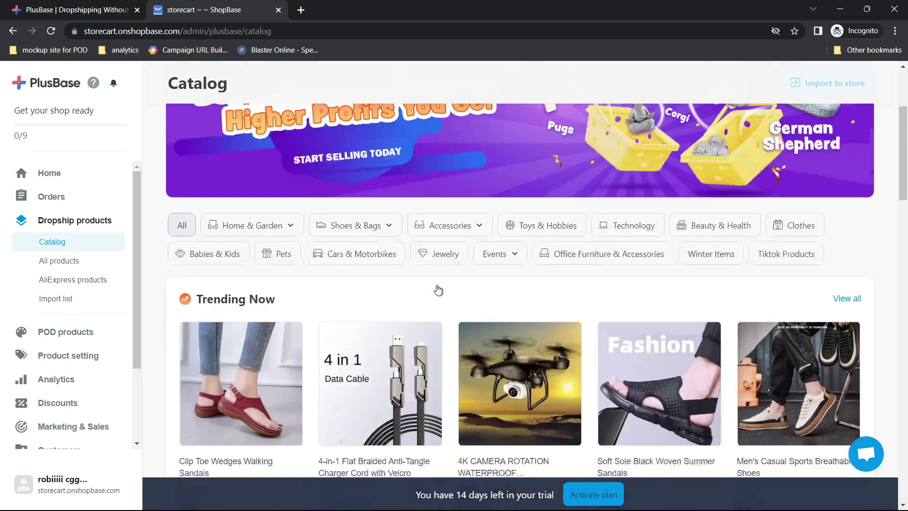
scroll(641, 349, "down", 3)
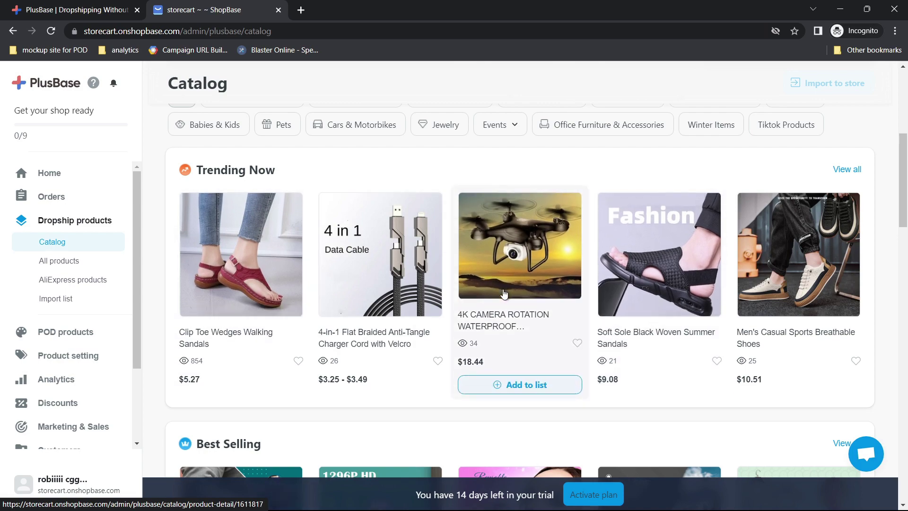
scroll(504, 294, "down", 2)
scroll(504, 294, "up", 6)
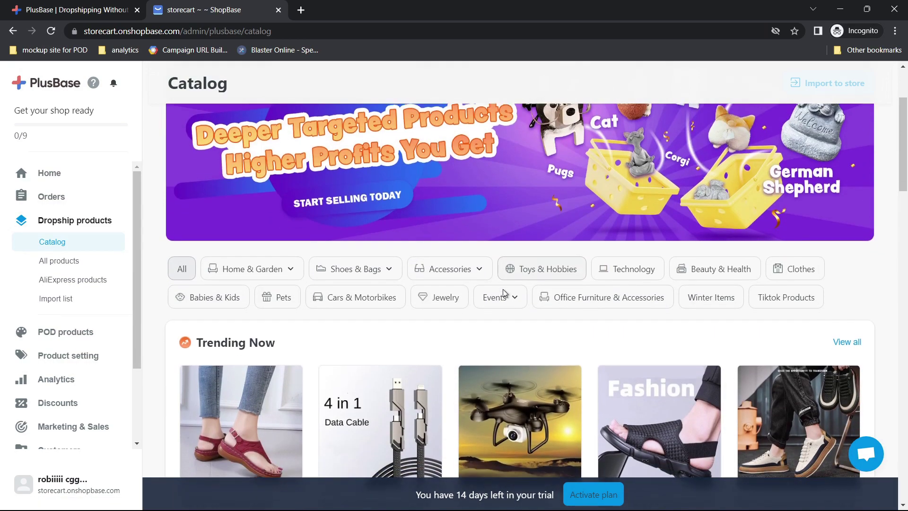
scroll(504, 293, "down", 3)
left_click(504, 291)
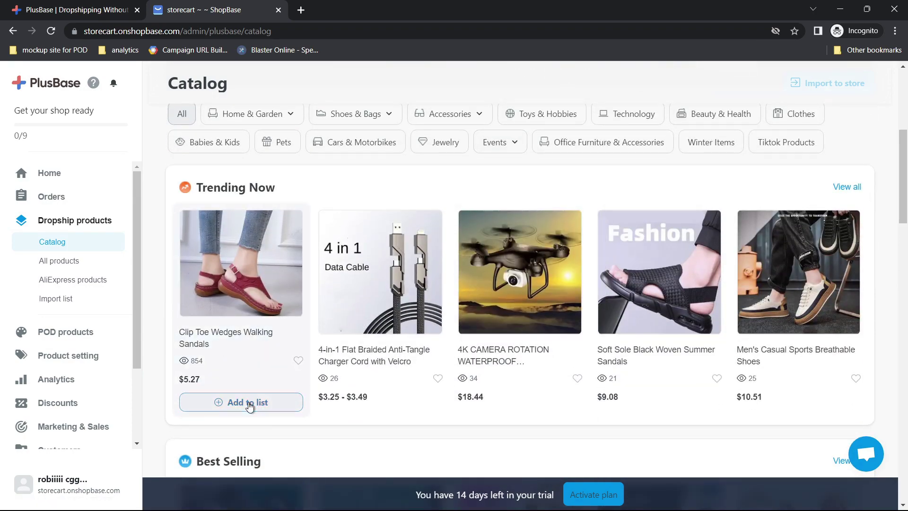
left_click(249, 403)
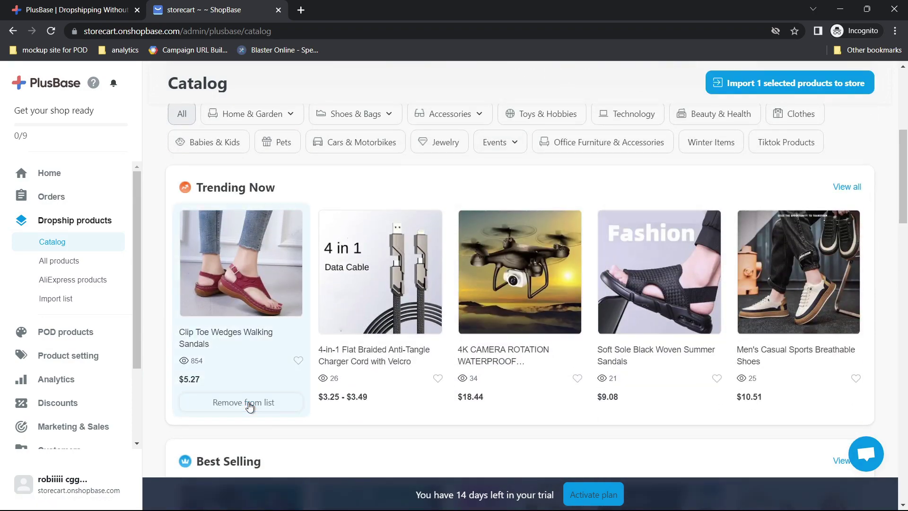
left_click(772, 84)
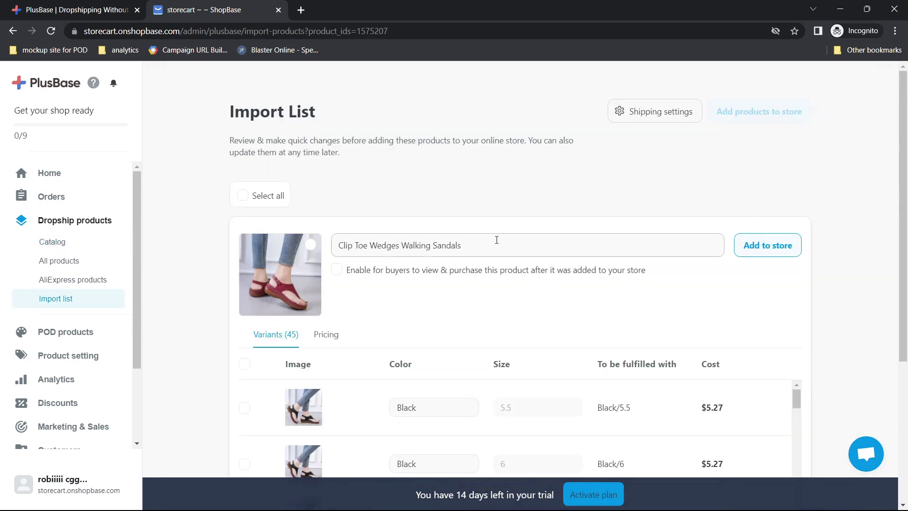
Add the sandals' 45 variants to the store, choosing to change product info yourself when notified.
scroll(492, 280, "down", 2)
scroll(492, 280, "up", 2)
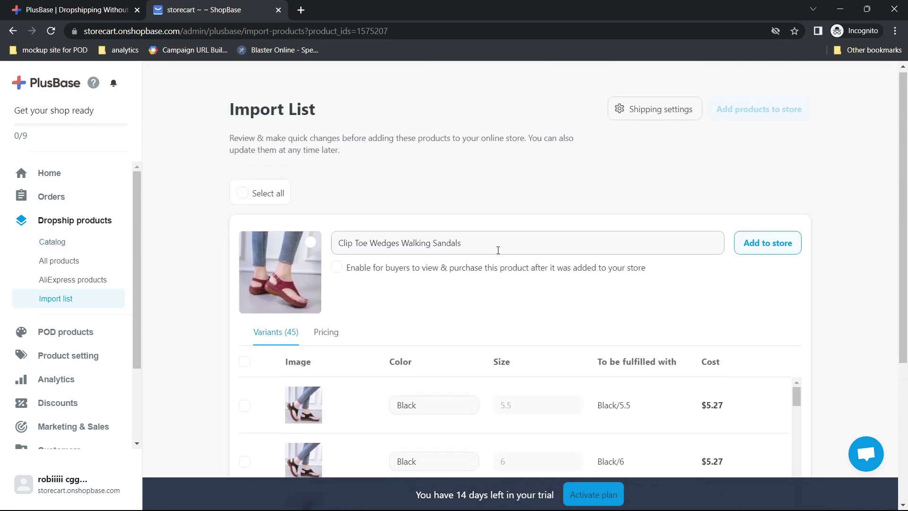
left_click(498, 242)
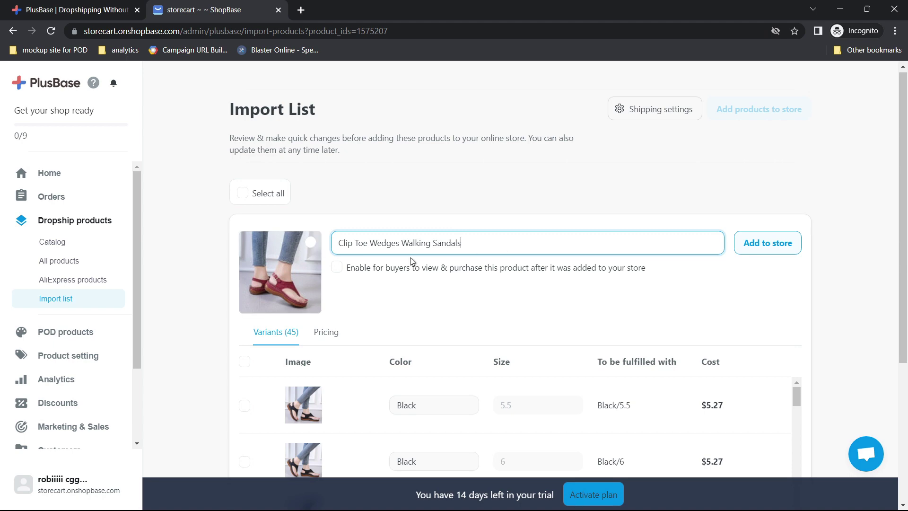
scroll(438, 328, "down", 5)
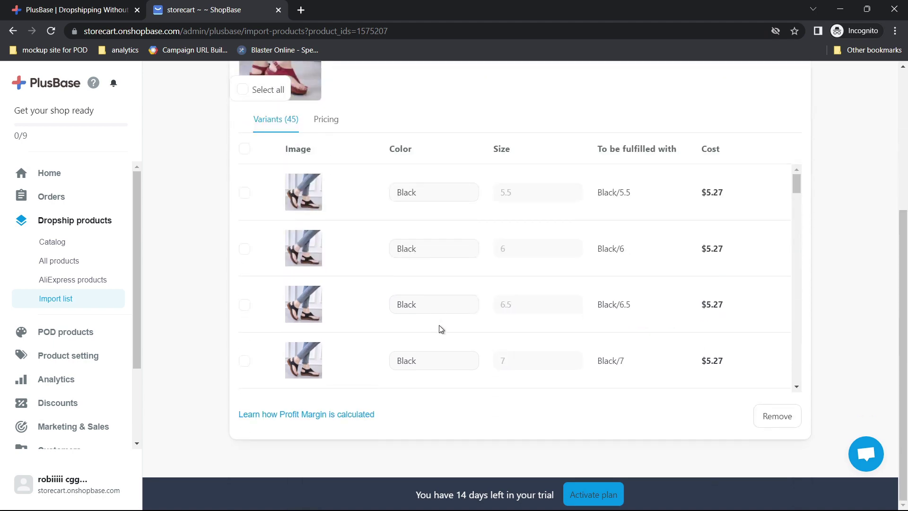
scroll(578, 427, "up", 5)
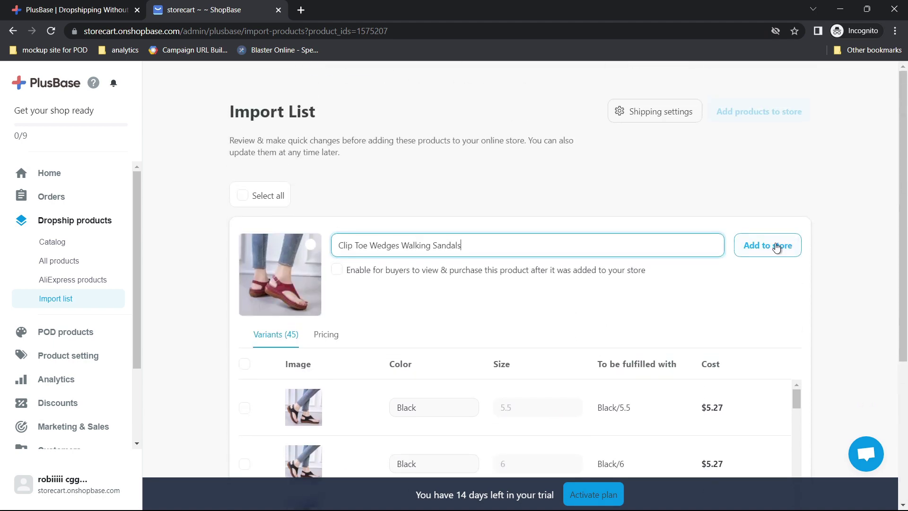
left_click(776, 247)
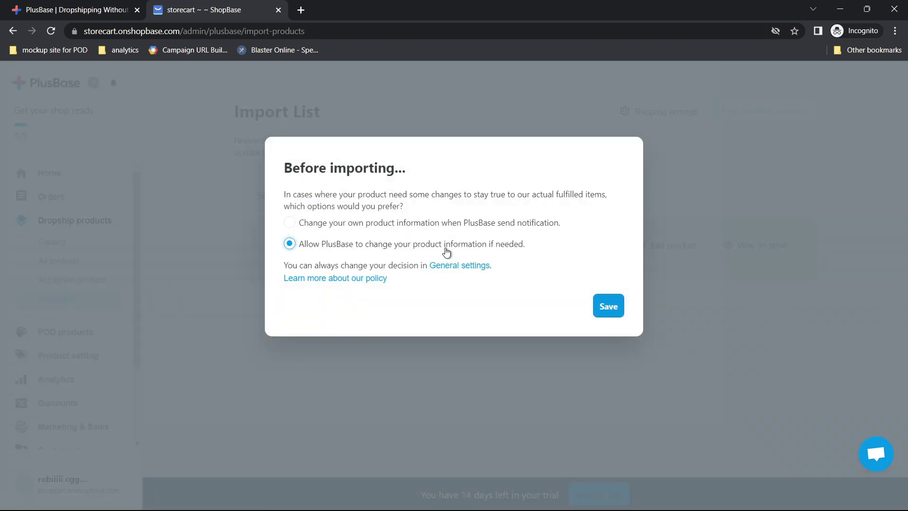
left_click(302, 228)
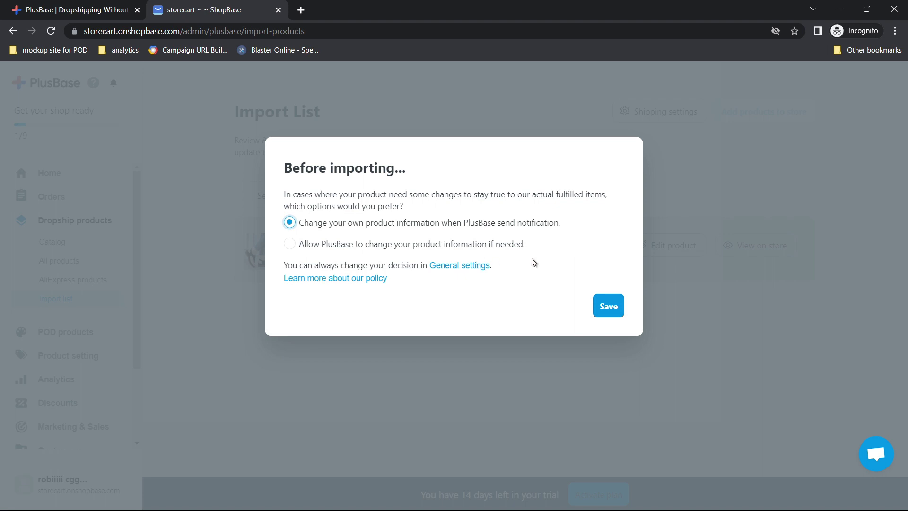
left_click(601, 307)
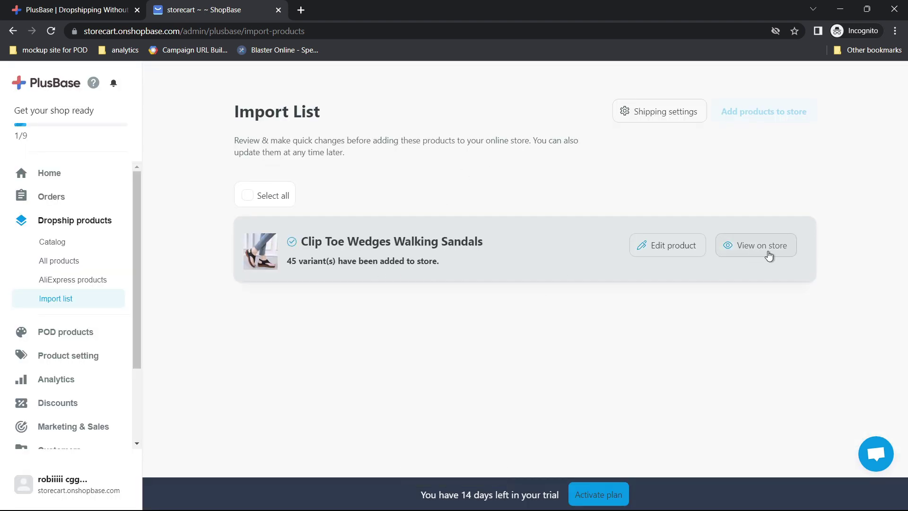
View the sandals' $15.99 storefront page in a new tab, then return to the storecart admin tab.
left_click(755, 246)
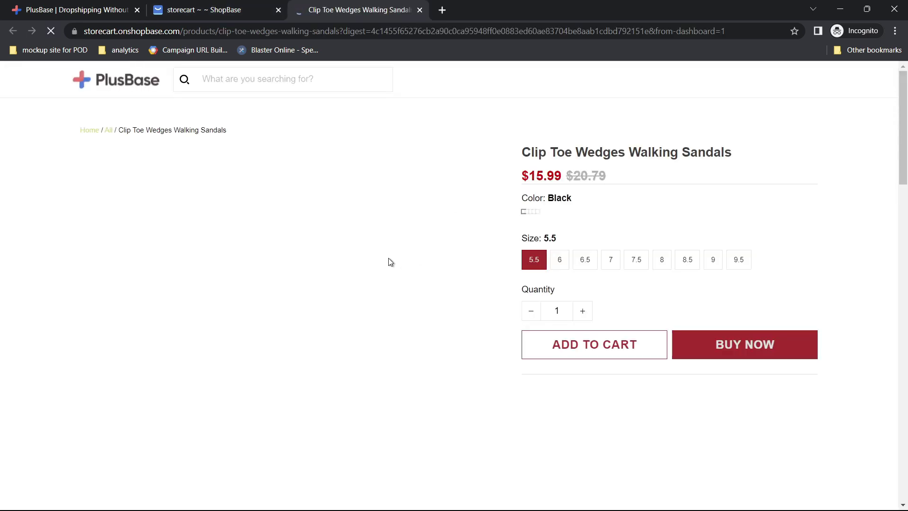
scroll(424, 340, "down", 5)
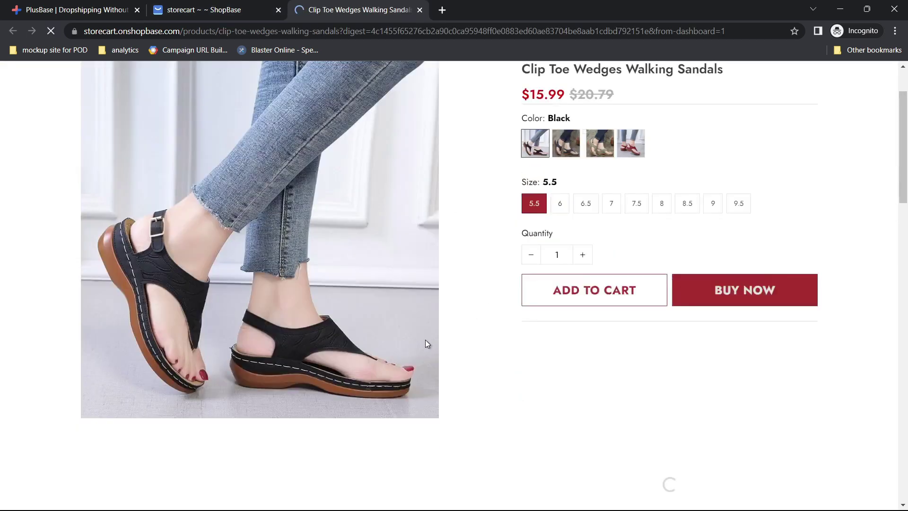
scroll(425, 340, "down", 10)
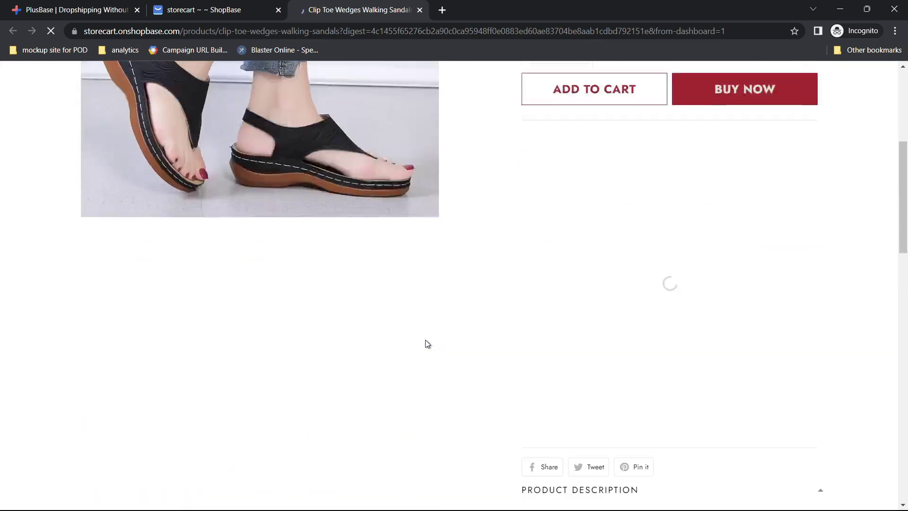
left_click(174, 7)
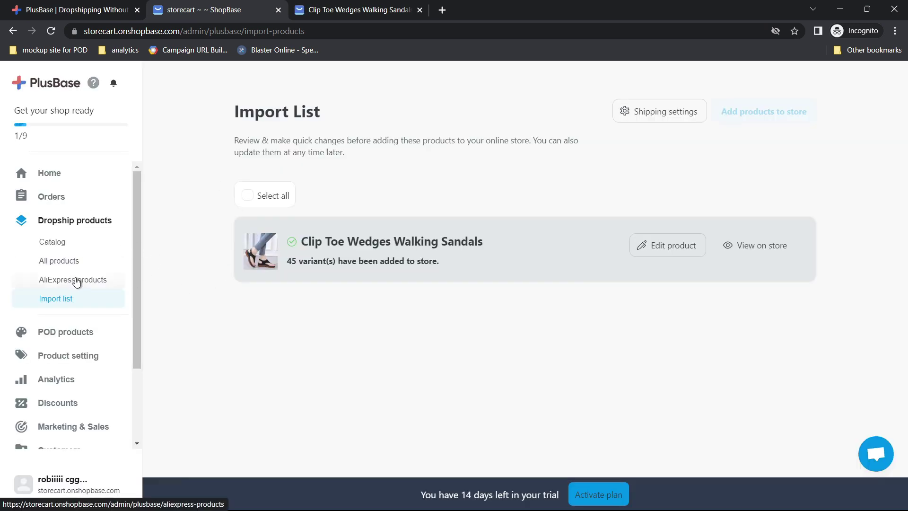
Open Dropship products > All products and check the sandals listed at $15.99, cost $5.27.
left_click(63, 262)
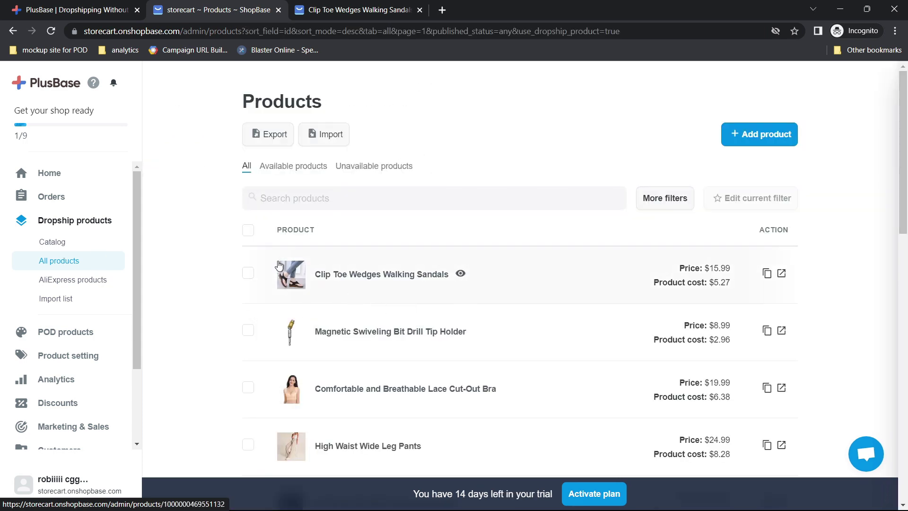
scroll(446, 315, "down", 2)
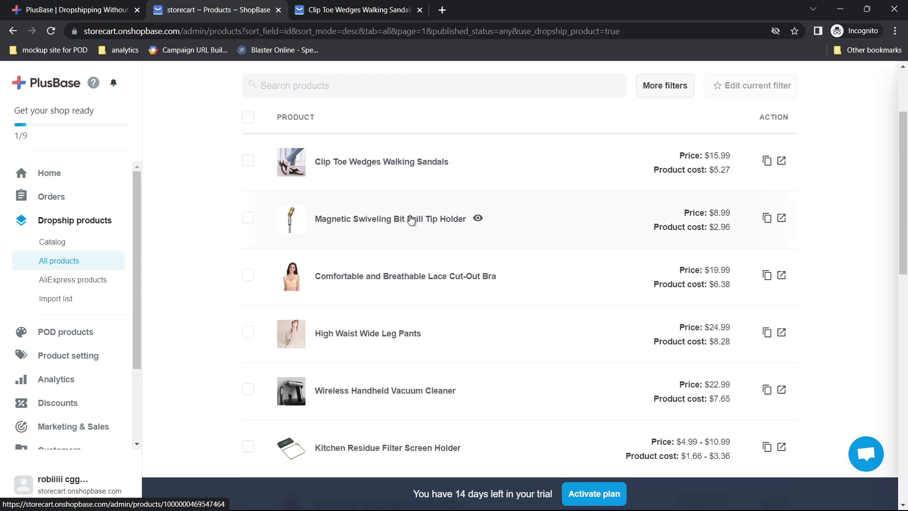
scroll(396, 376, "down", 4)
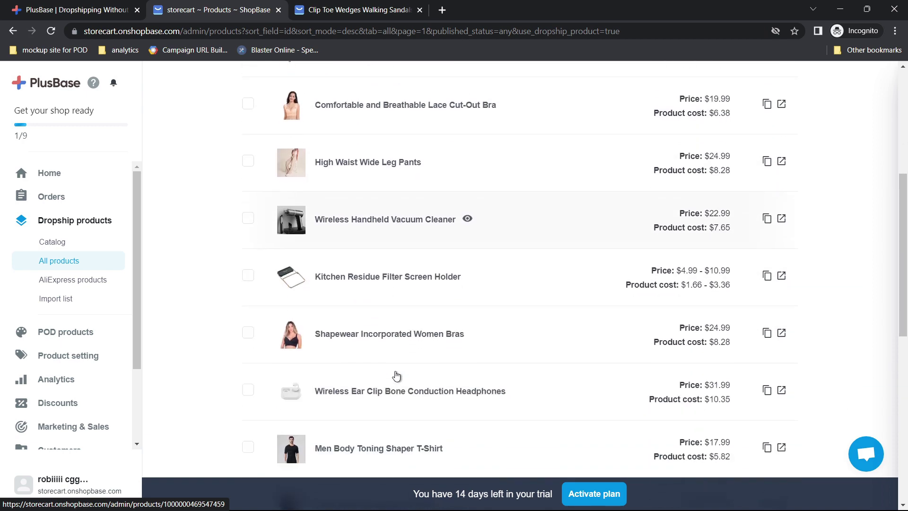
scroll(396, 376, "down", 1)
scroll(396, 376, "up", 8)
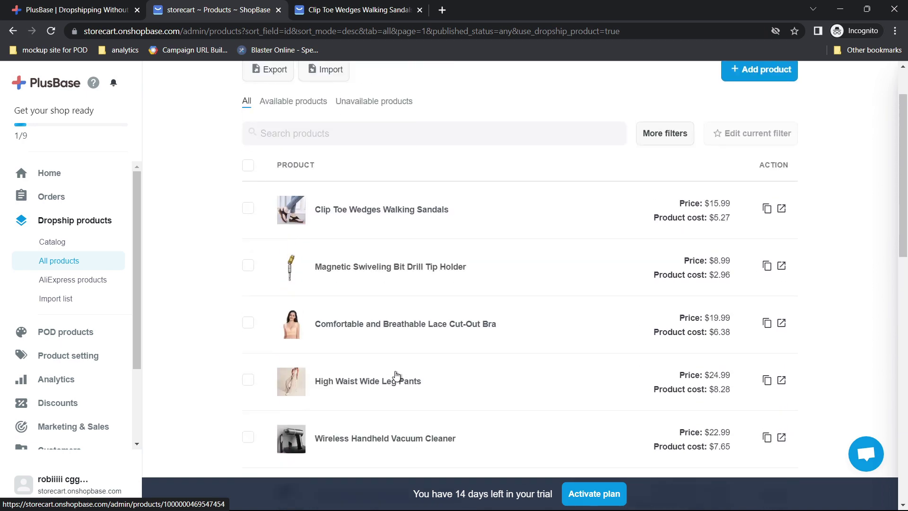